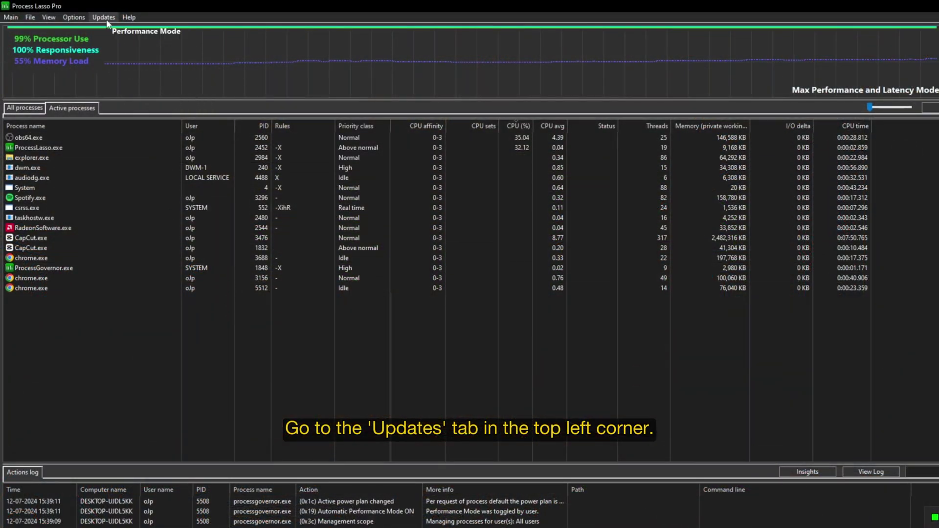
Step: Check the update options, then export the entire configuration under the file name 'backup'
{"action": "left_click", "coordinate": [105, 18]}
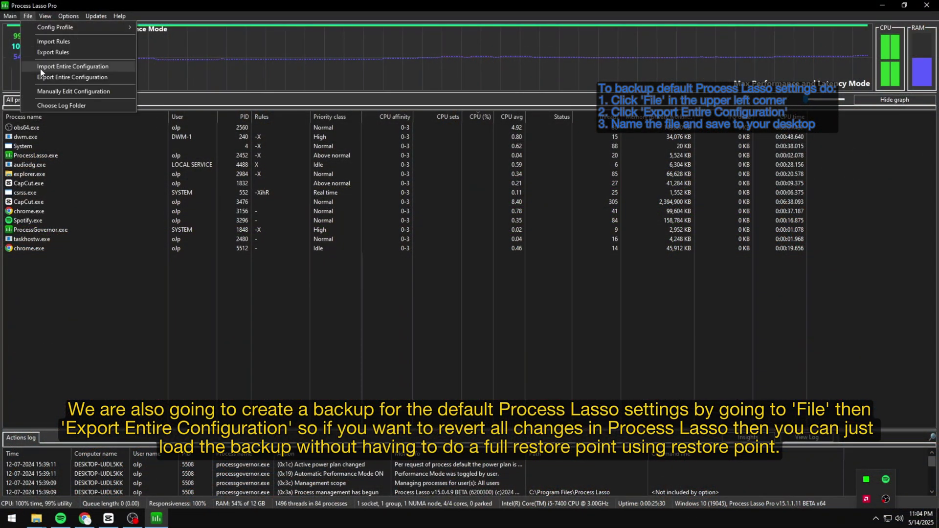
{"action": "left_click", "coordinate": [69, 77]}
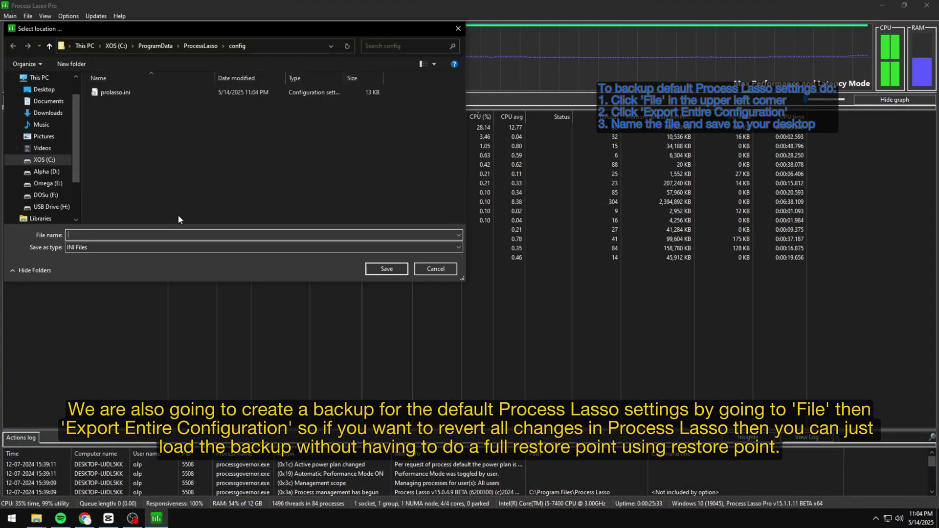
{"action": "type", "text": "backup"}
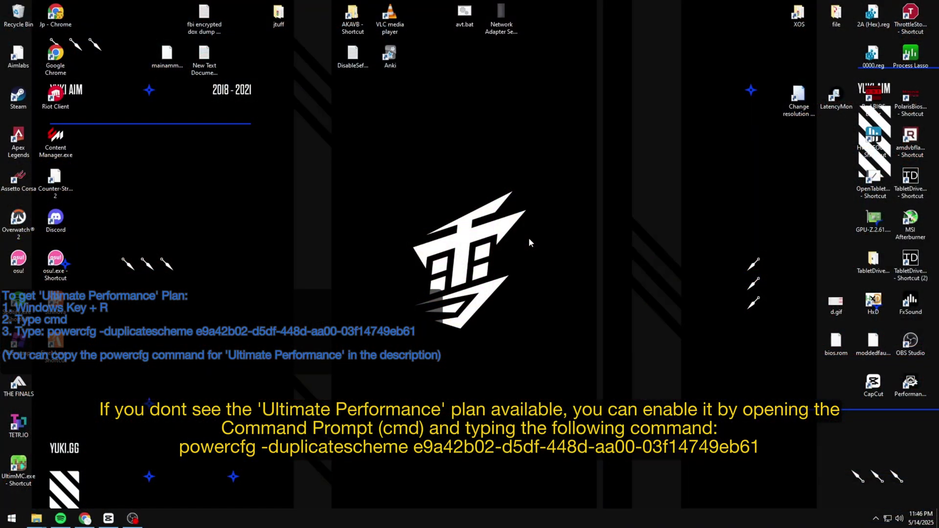
Step: Run the powercfg -duplicatescheme command in an admin Command Prompt and select the new plan's GUID
{"action": "key", "text": "super+r"}
{"action": "type", "text": "cmd"}
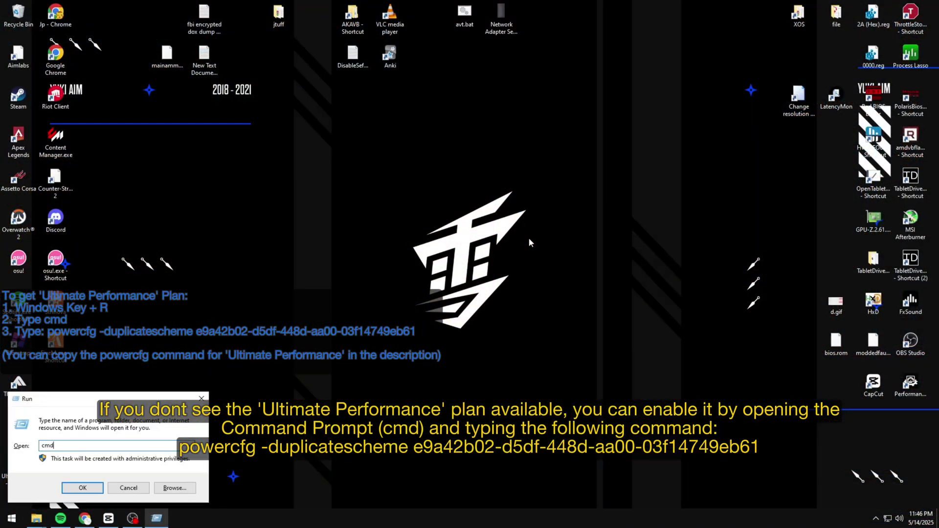
{"action": "key", "text": "Return"}
{"action": "type", "text": "powercfg -duplicatescheme e9a42b02-d5df-448d-aa00-03f14749eb61"}
{"action": "key", "text": "Return"}
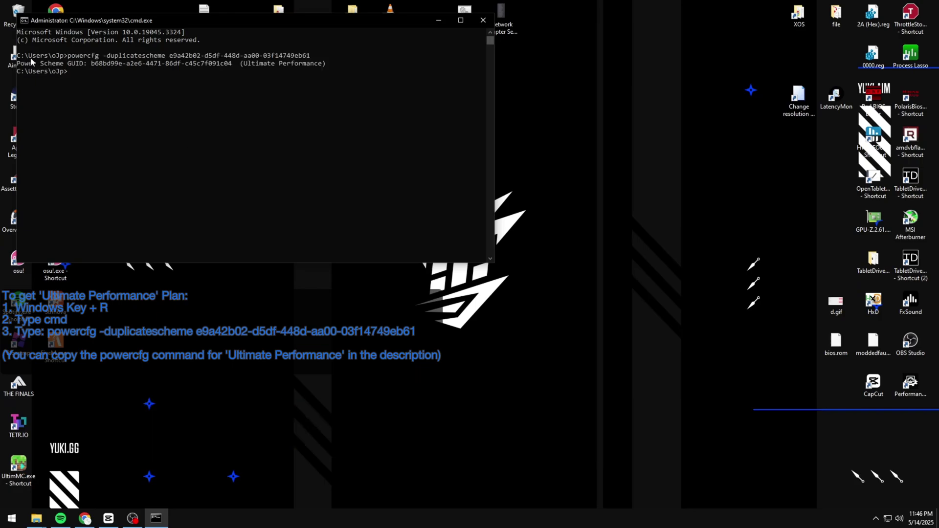
{"action": "left_click_drag", "start_coordinate": [17, 63], "coordinate": [365, 64]}
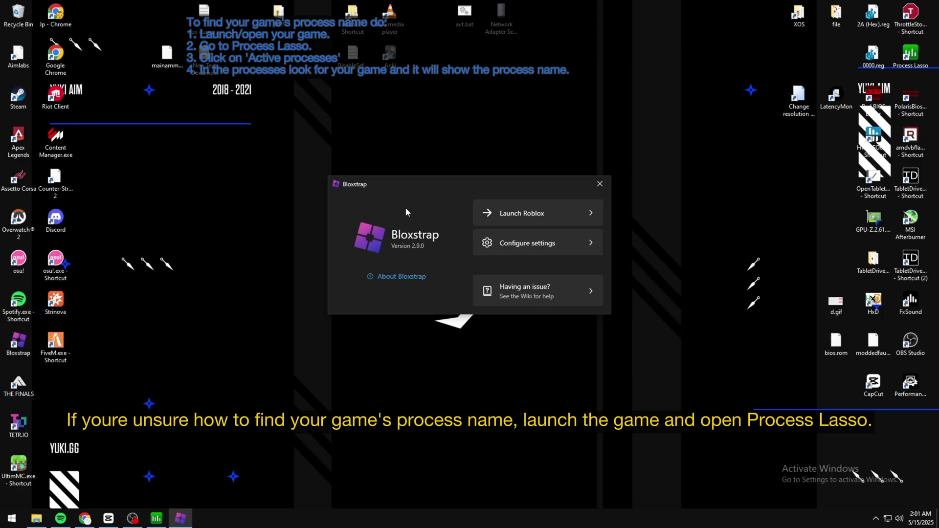
Step: Launch Roblox from Bloxstrap and return to Process Lasso's active processes
{"action": "left_click", "coordinate": [511, 219]}
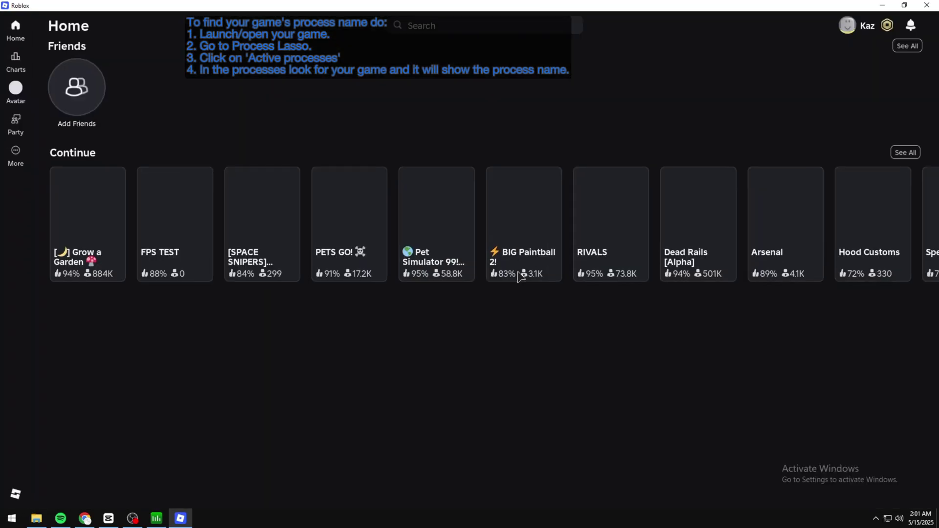
{"action": "left_click", "coordinate": [157, 519]}
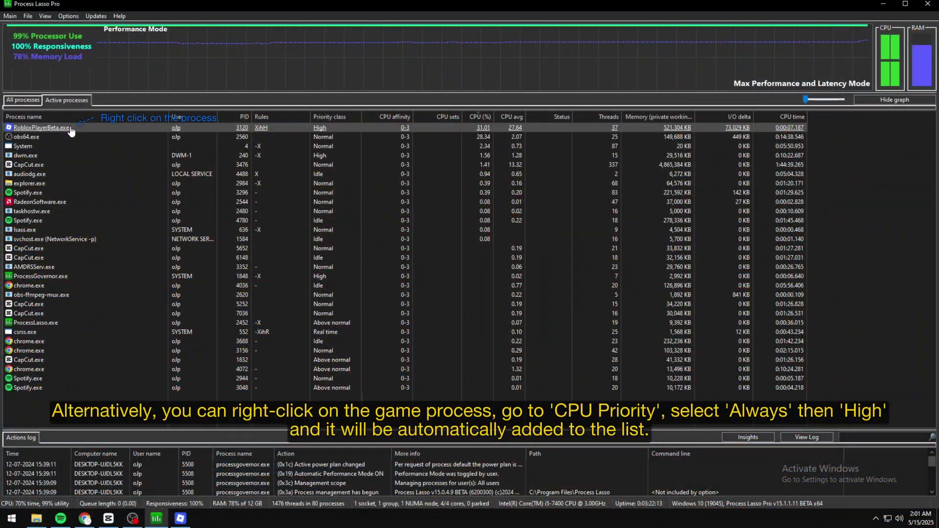
Step: Bring up the CPU Priority > Always choices for RobloxPlayerBeta.exe
{"action": "right_click", "coordinate": [71, 130]}
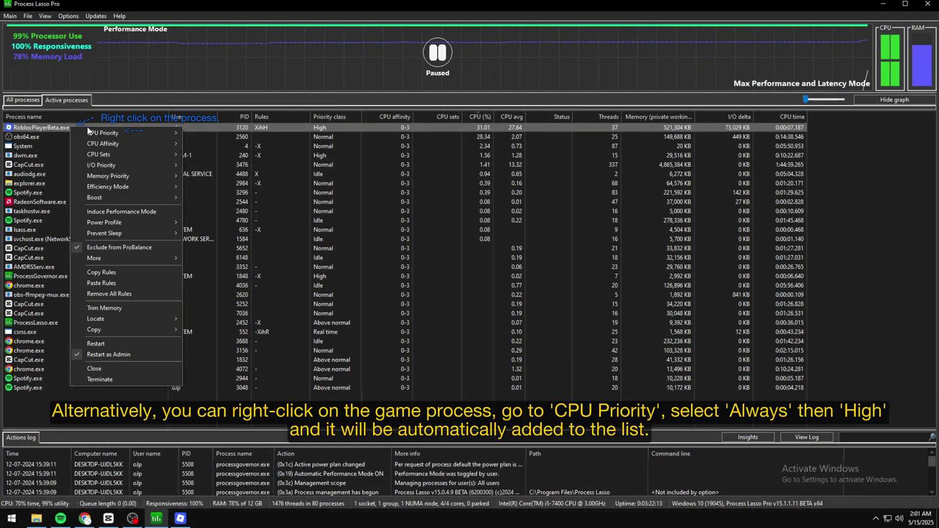
{"action": "mouse_move", "coordinate": [143, 130]}
{"action": "mouse_move", "coordinate": [208, 144]}
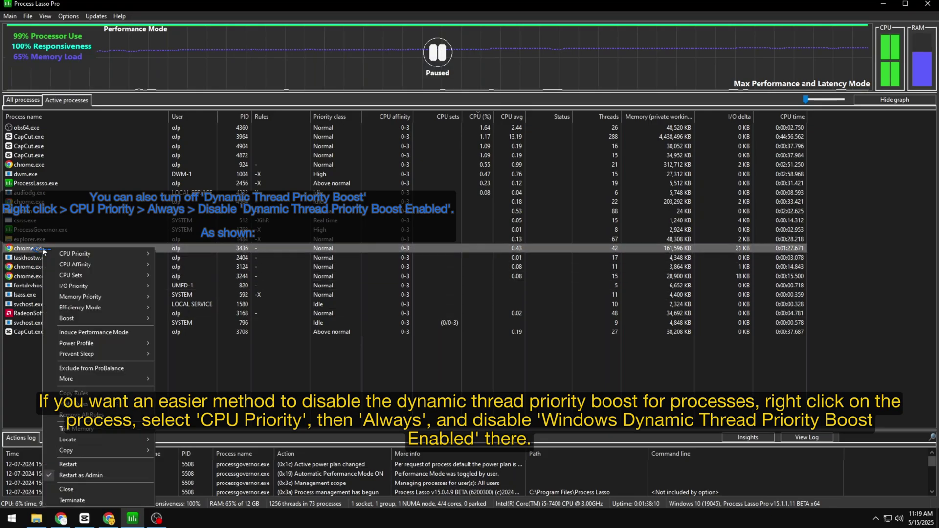
Step: Reveal chrome.exe's CPU Priority > Always options, including Windows Dynamic Thread Priority Boosts Enabled
{"action": "mouse_move", "coordinate": [57, 253]}
{"action": "mouse_move", "coordinate": [162, 262]}
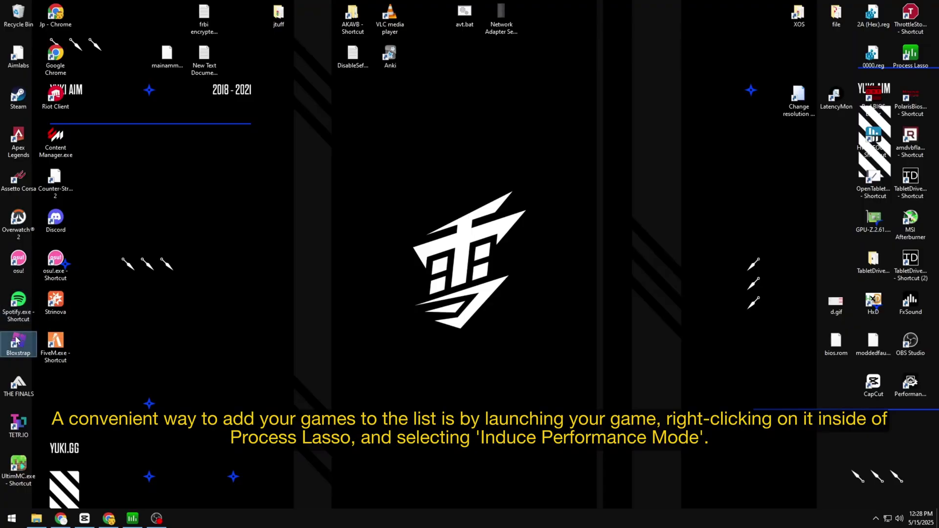
Step: Launch Roblox via Bloxstrap and mark RobloxPlayerBeta.exe to induce Performance Mode, then recheck it
{"action": "double_click", "coordinate": [17, 339]}
{"action": "left_click", "coordinate": [514, 210]}
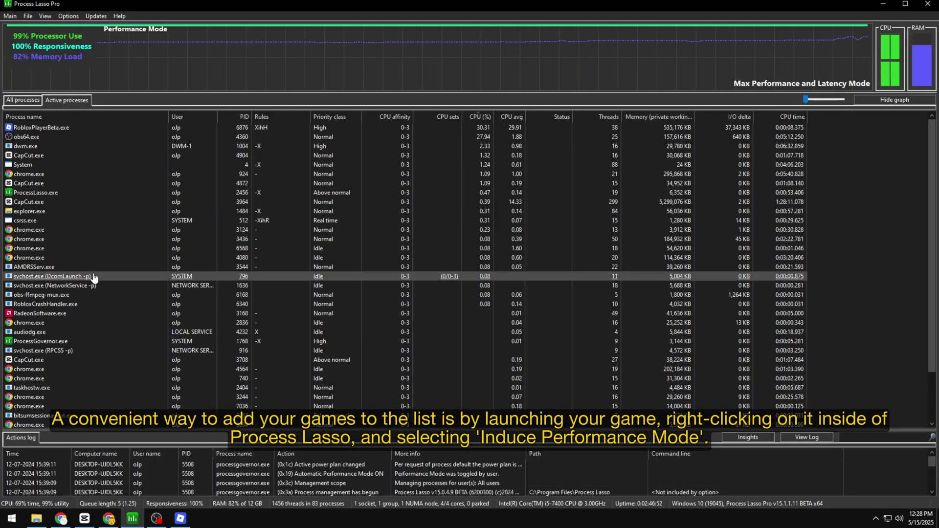
{"action": "right_click", "coordinate": [49, 130]}
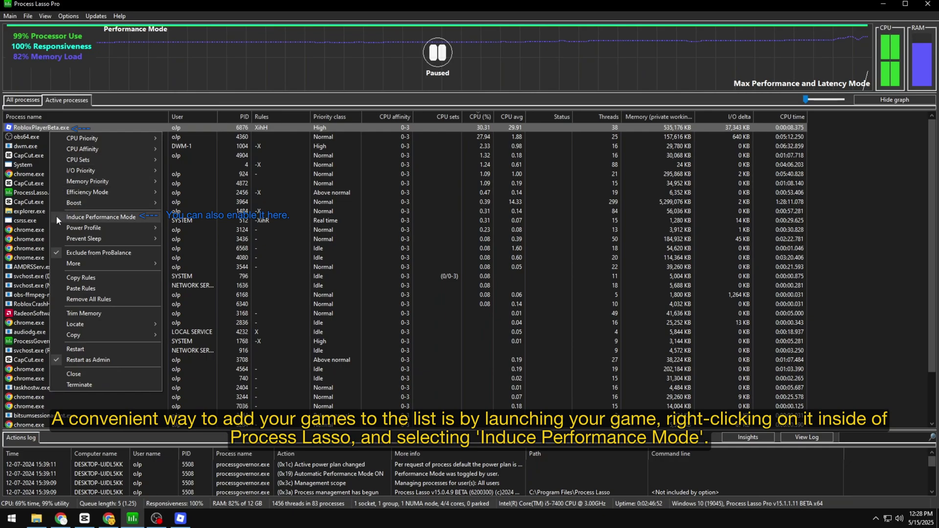
{"action": "left_click", "coordinate": [57, 215]}
{"action": "right_click", "coordinate": [52, 129]}
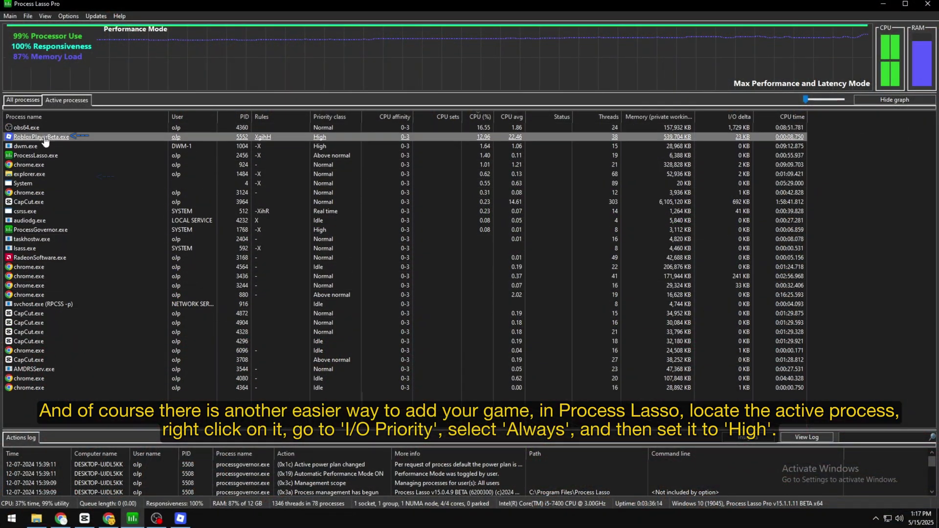
Step: Show RobloxPlayerBeta.exe's I/O Priority > Always levels with High ready to pick
{"action": "right_click", "coordinate": [44, 141]}
{"action": "mouse_move", "coordinate": [110, 176]}
{"action": "mouse_move", "coordinate": [165, 184]}
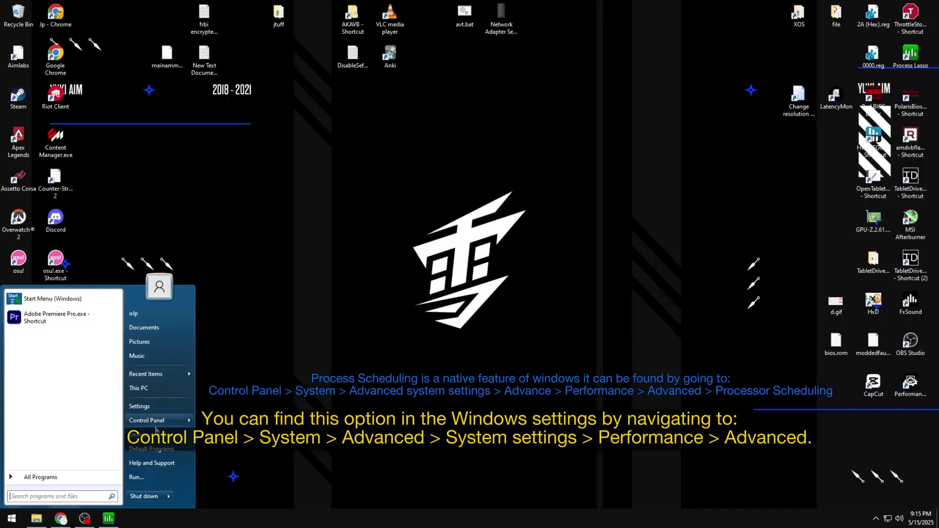
Step: Go from System through Advanced system settings to Performance Options' processor scheduling on the Advanced tab
{"action": "mouse_move", "coordinate": [155, 429]}
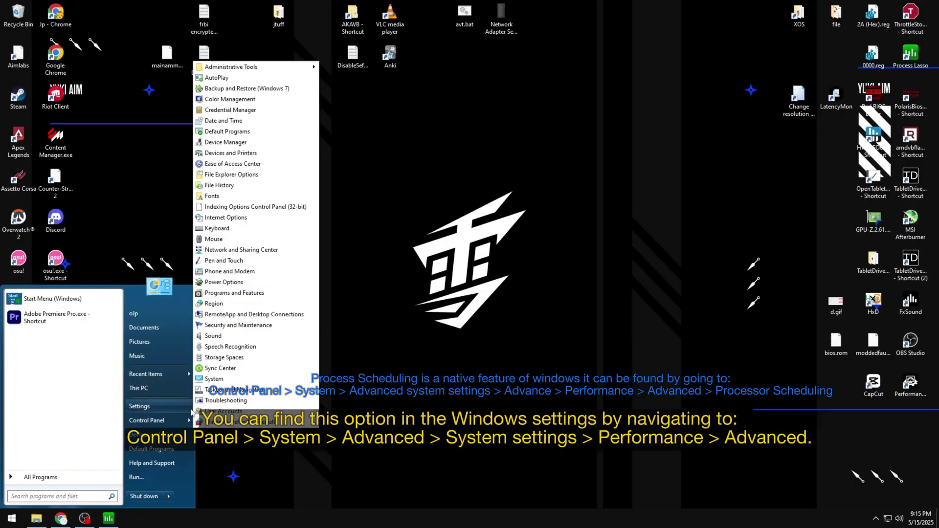
{"action": "left_click", "coordinate": [222, 379]}
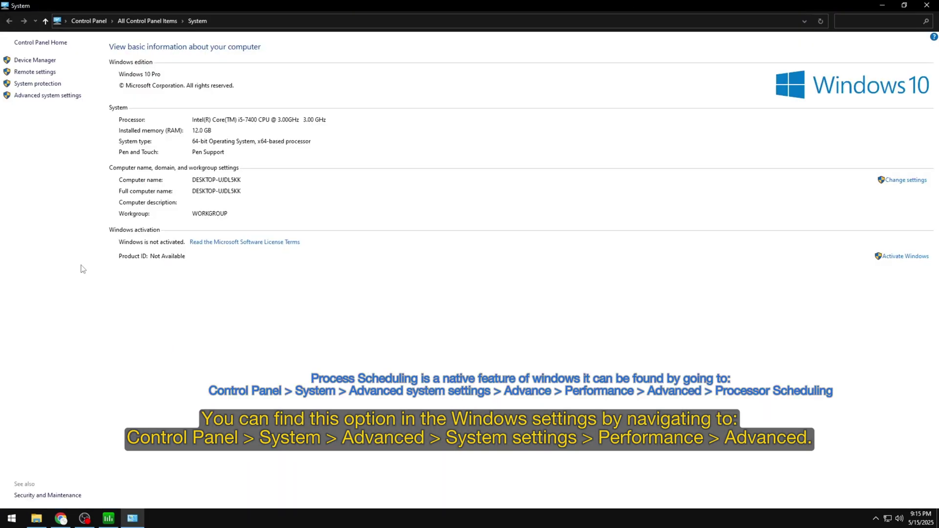
{"action": "left_click", "coordinate": [59, 95]}
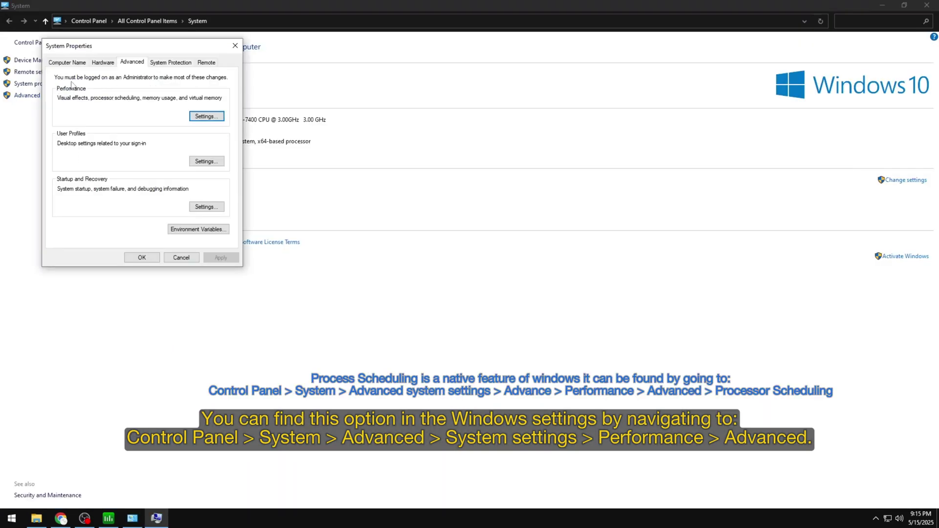
{"action": "left_click", "coordinate": [200, 118]}
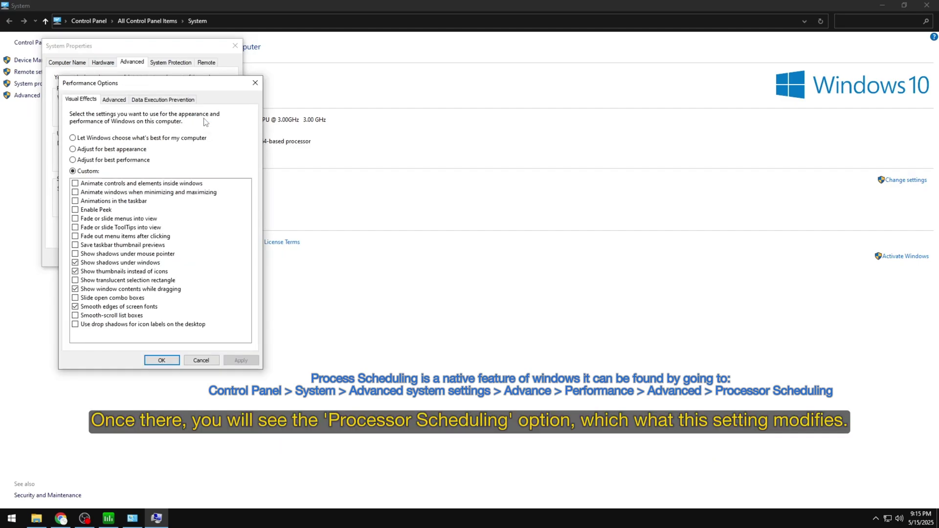
{"action": "left_click", "coordinate": [122, 105]}
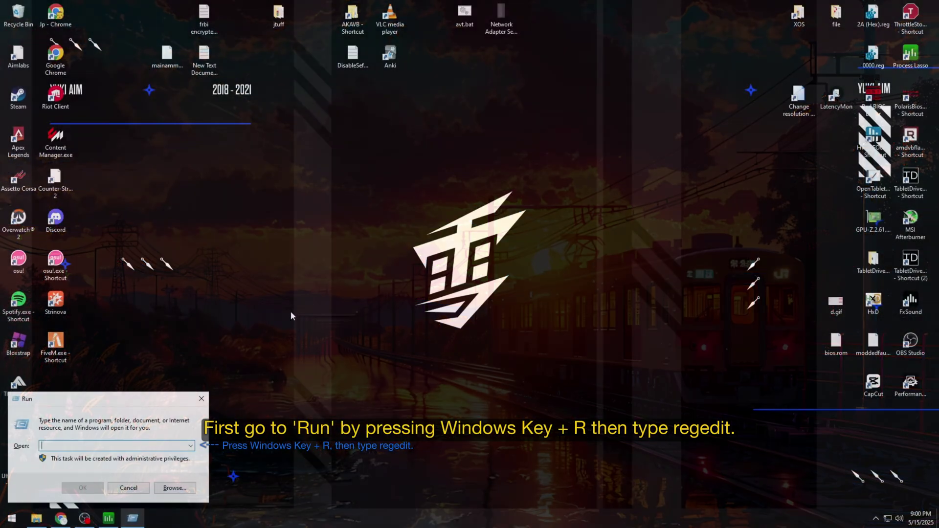
Step: Open regedit at HKEY_LOCAL_MACHINE\SYSTEM\ControlSet001\Control\PriorityControl and select Win32PrioritySeparation
{"action": "type", "text": "regedit"}
{"action": "key", "text": "Return"}
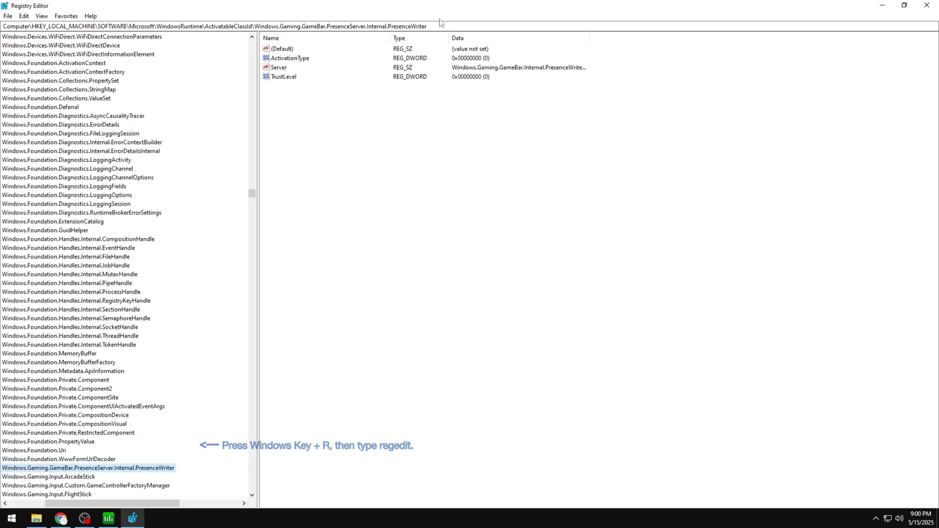
{"action": "left_click_drag", "start_coordinate": [427, 26], "coordinate": [2, 27]}
{"action": "type", "text": "HKEY_LOCAL_MACHINE\\SYSTEM\\ControlSet001\\Control\\PriorityControl"}
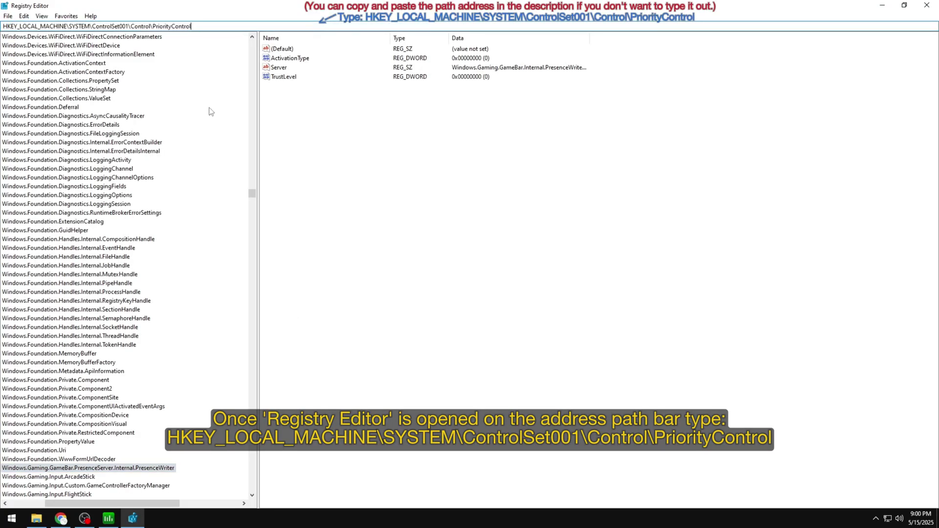
{"action": "key", "text": "Return"}
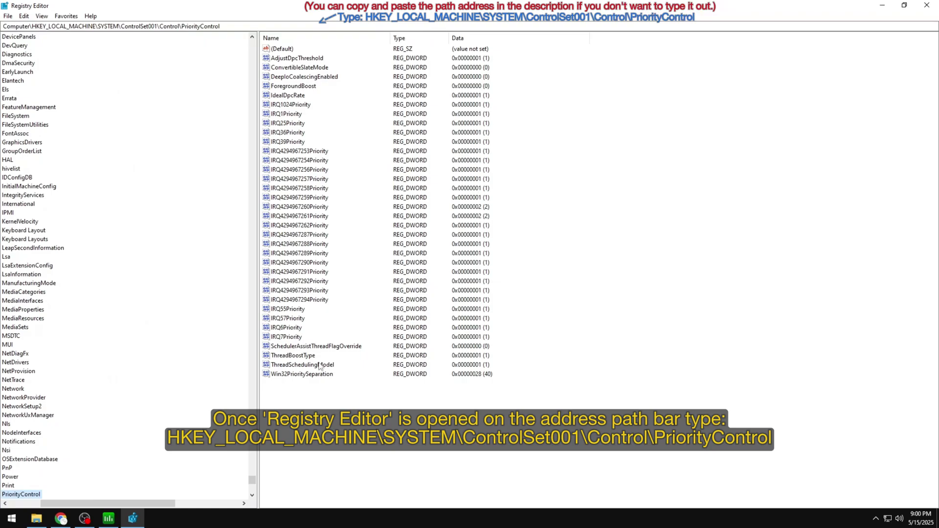
{"action": "left_click", "coordinate": [315, 380]}
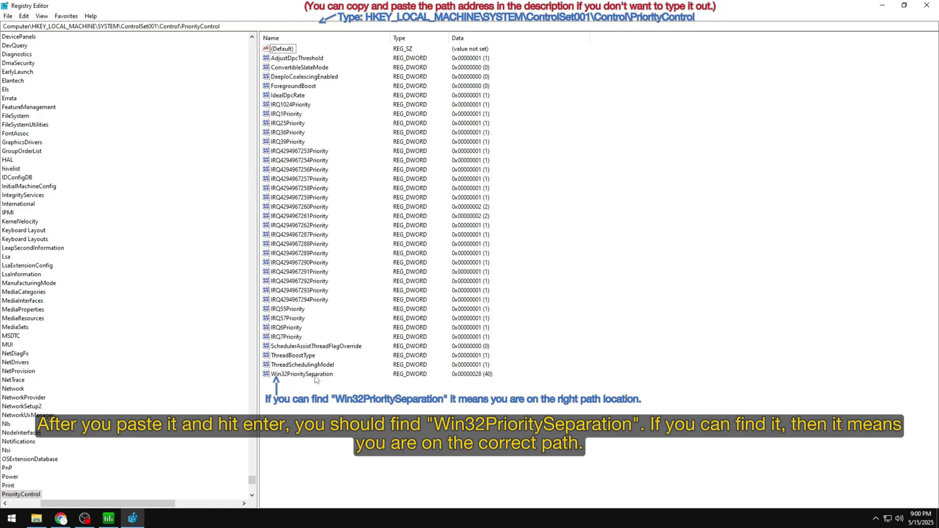
{"action": "left_click", "coordinate": [315, 375]}
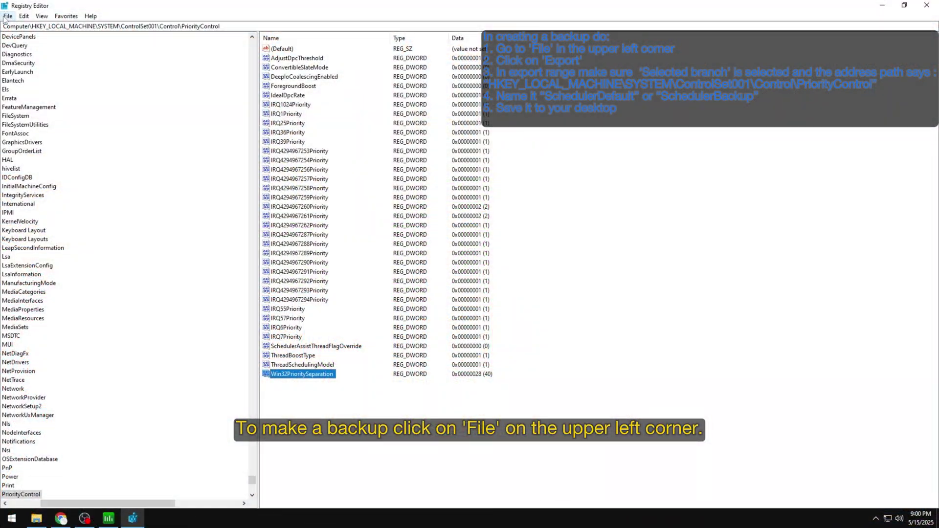
Step: Export the PriorityControl branch as SchedulerBackup to the Desktop
{"action": "left_click", "coordinate": [8, 16]}
{"action": "left_click", "coordinate": [22, 38]}
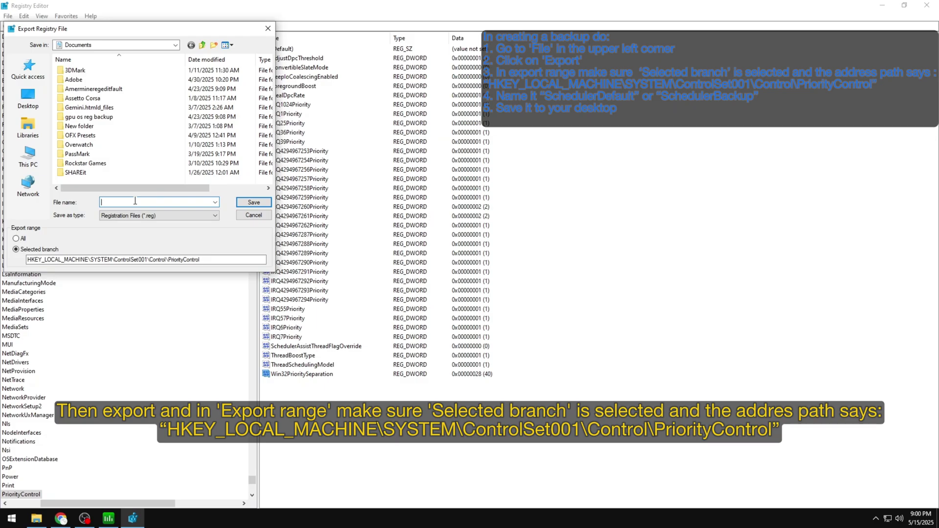
{"action": "type", "text": "SchedulerBackup"}
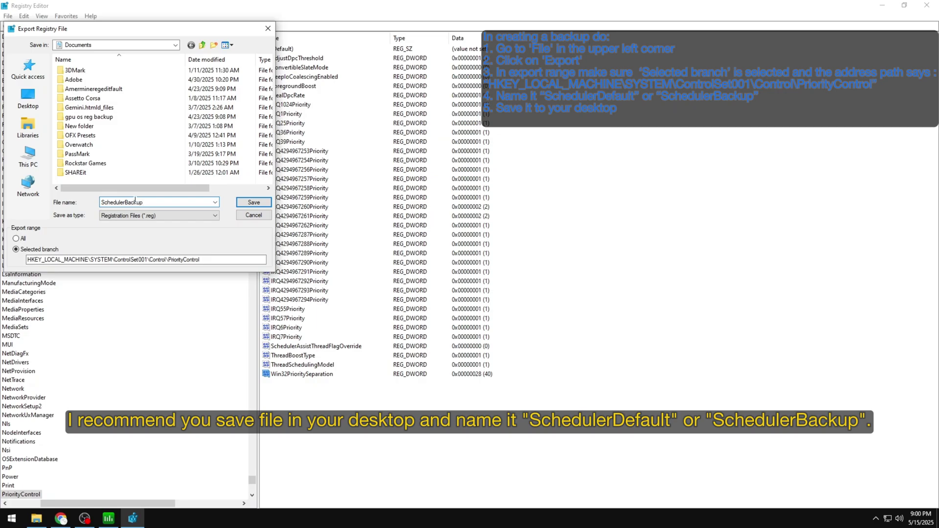
{"action": "left_click", "coordinate": [28, 98]}
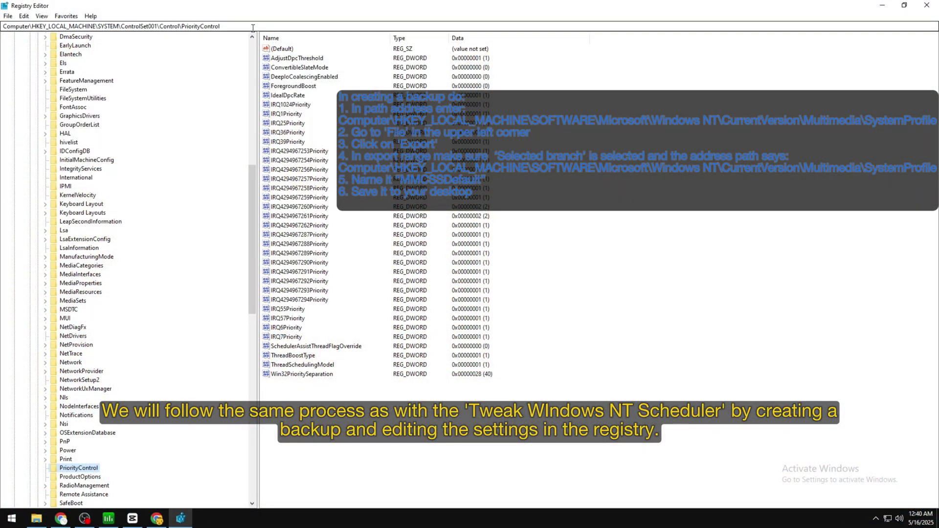
Step: Go to HKEY_LOCAL_MACHINE\SOFTWARE\Microsoft\Windows NT\CurrentVersion\Multimedia\SystemProfile by pasting the path into the address bar
{"action": "left_click", "coordinate": [253, 27]}
{"action": "type", "text": "Computer\\HKEY_LOCAL_MACHINE\\SOFTWARE\\Microsoft\\Windows NT\\CurrentVersion\\Multimedia\\SystemProfile"}
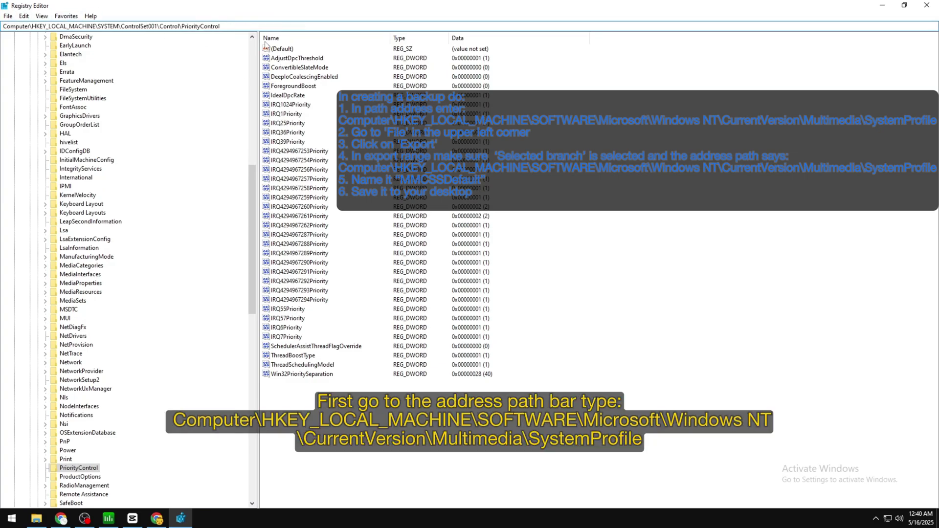
{"action": "left_click", "coordinate": [250, 28]}
{"action": "type", "text": "Computer\\HKEY_LOCAL_MACHINE\\SOFTWARE\\Microsoft\\Windows NT\\CurrentVersion\\Multimedia\\SystemProfile"}
{"action": "left_click", "coordinate": [5, 26]}
{"action": "key", "text": "Return"}
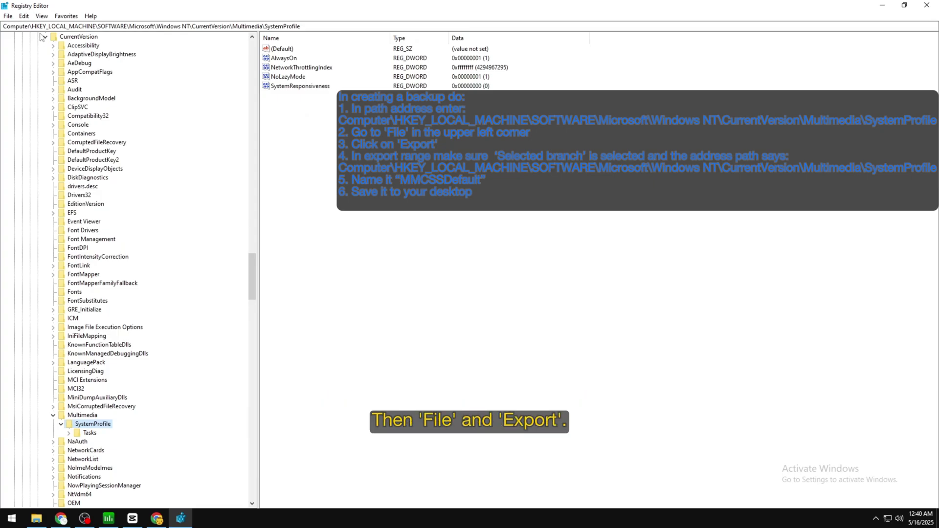
Step: Export the selected SystemProfile branch as MMCSSDefault, saved to the Desktop
{"action": "left_click", "coordinate": [9, 16]}
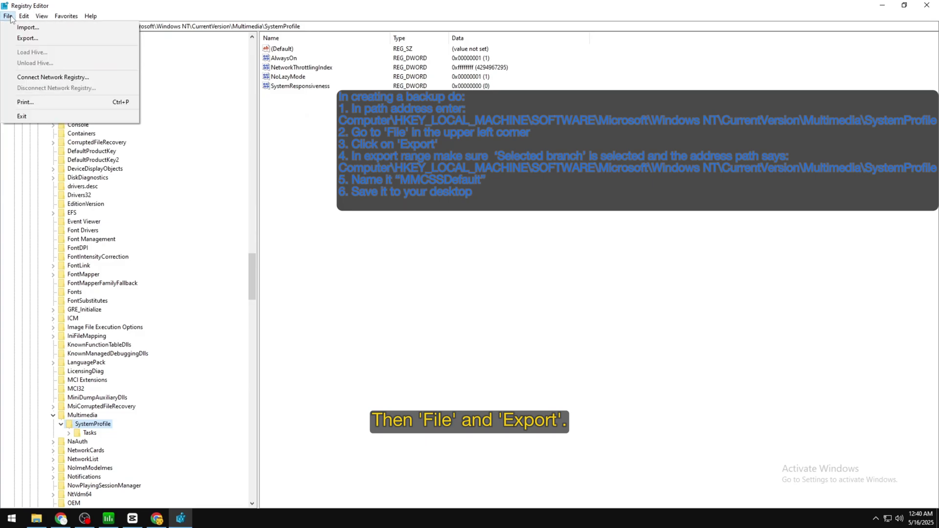
{"action": "left_click", "coordinate": [20, 39]}
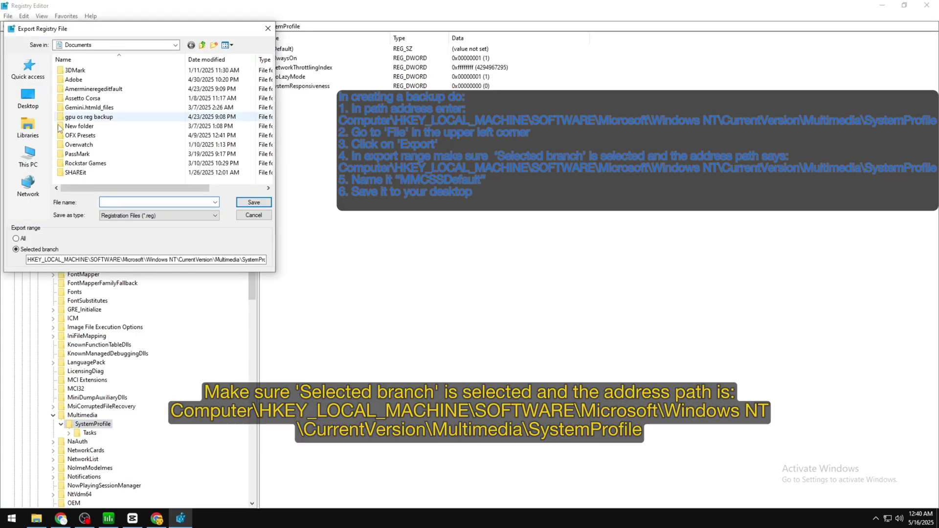
{"action": "left_click", "coordinate": [63, 257]}
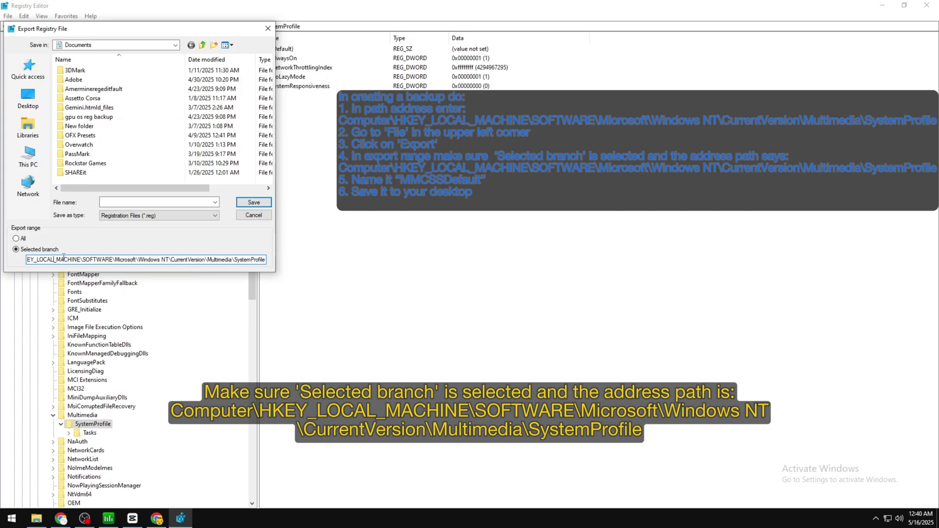
{"action": "left_click", "coordinate": [140, 201]}
{"action": "type", "text": "MMCSSDefault"}
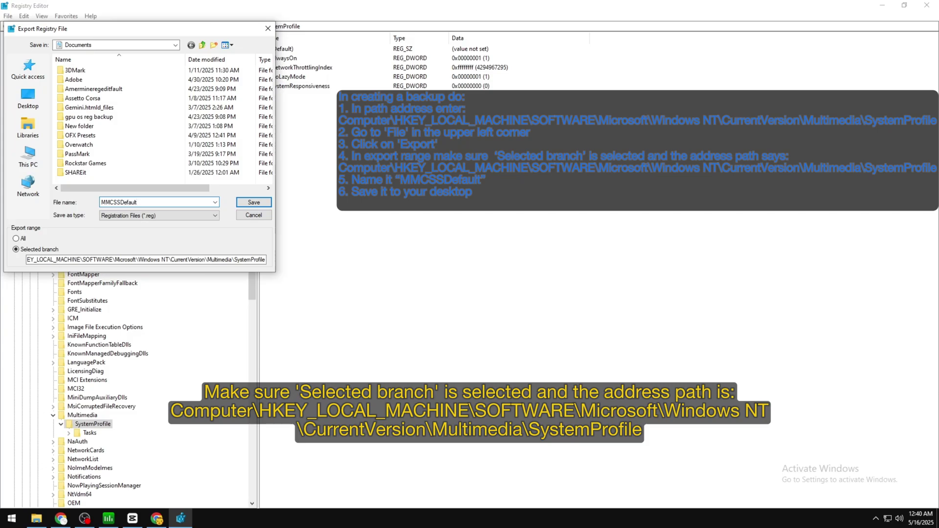
{"action": "left_click", "coordinate": [28, 97]}
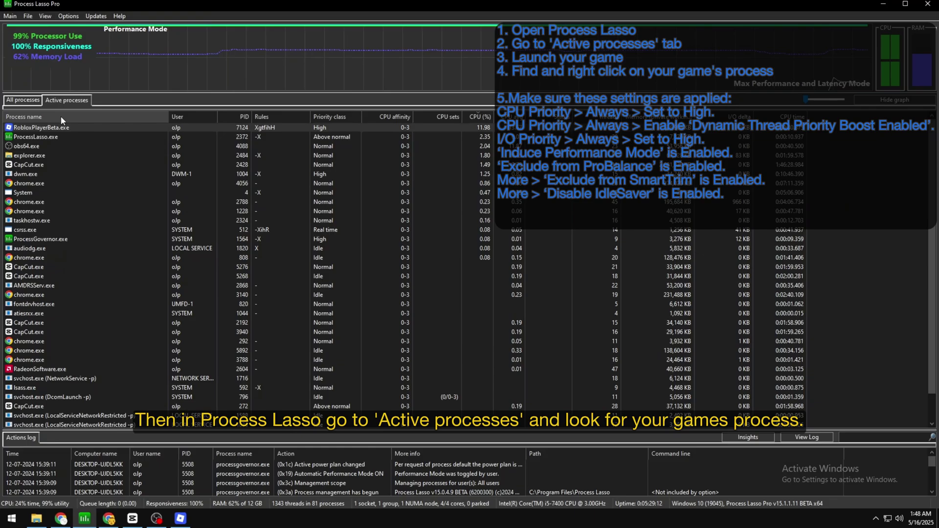
Step: Go through RobloxPlayerBeta.exe's CPU priority, I/O priority, Performance Mode, ProBalance and More options rule menus
{"action": "right_click", "coordinate": [55, 128]}
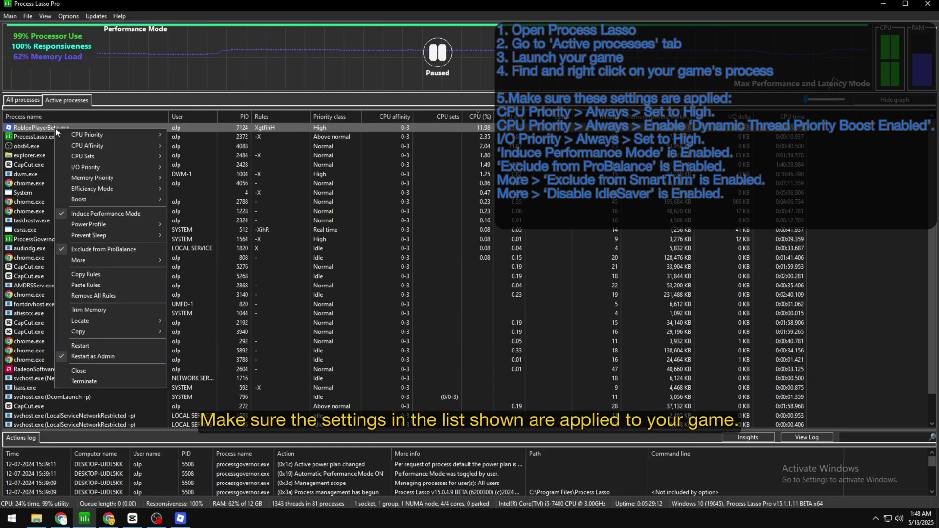
{"action": "mouse_move", "coordinate": [145, 130]}
{"action": "mouse_move", "coordinate": [169, 143]}
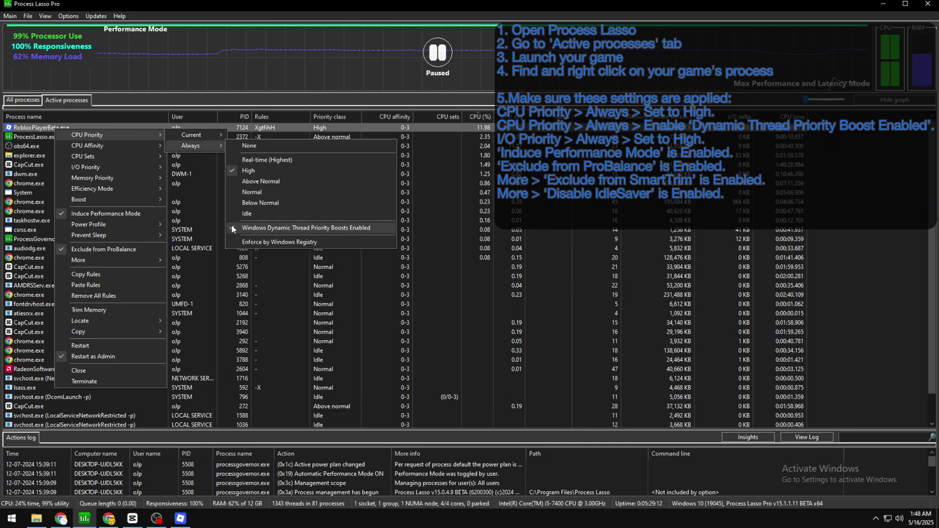
{"action": "mouse_move", "coordinate": [150, 169]}
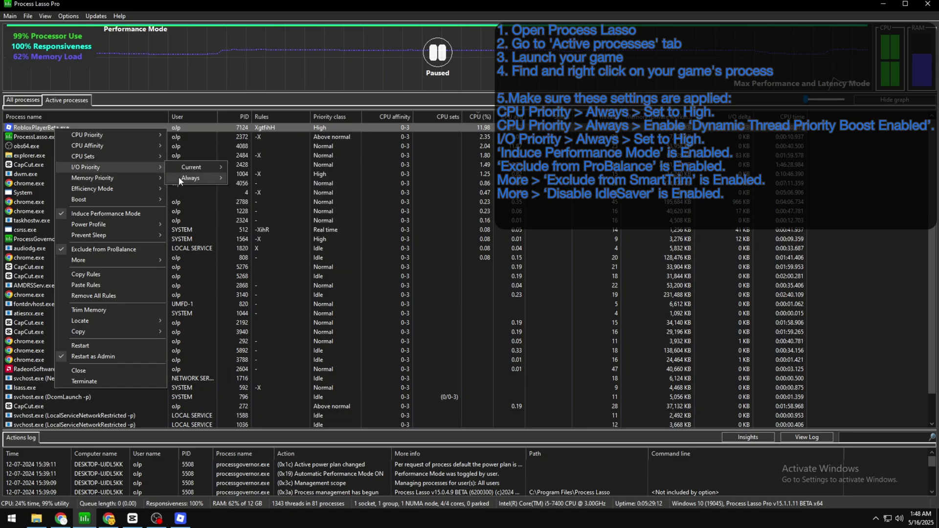
{"action": "mouse_move", "coordinate": [181, 179]}
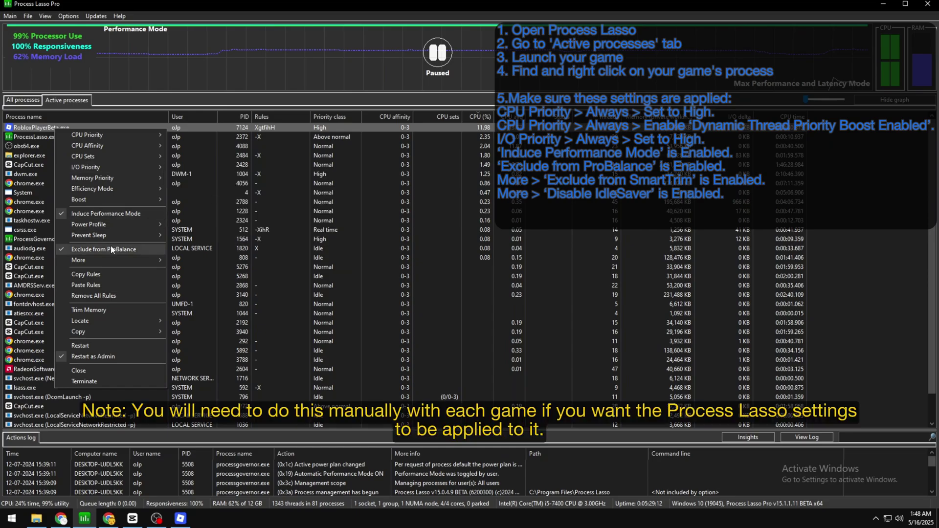
{"action": "mouse_move", "coordinate": [110, 260]}
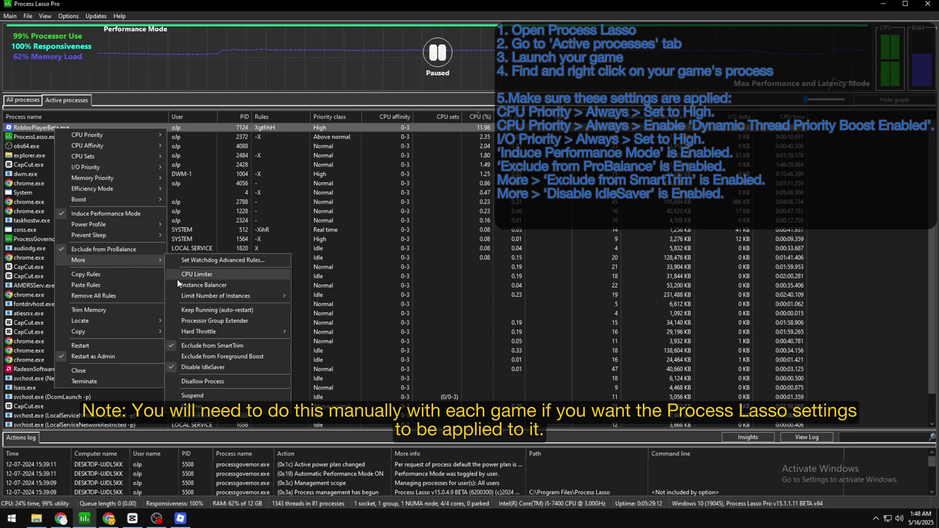